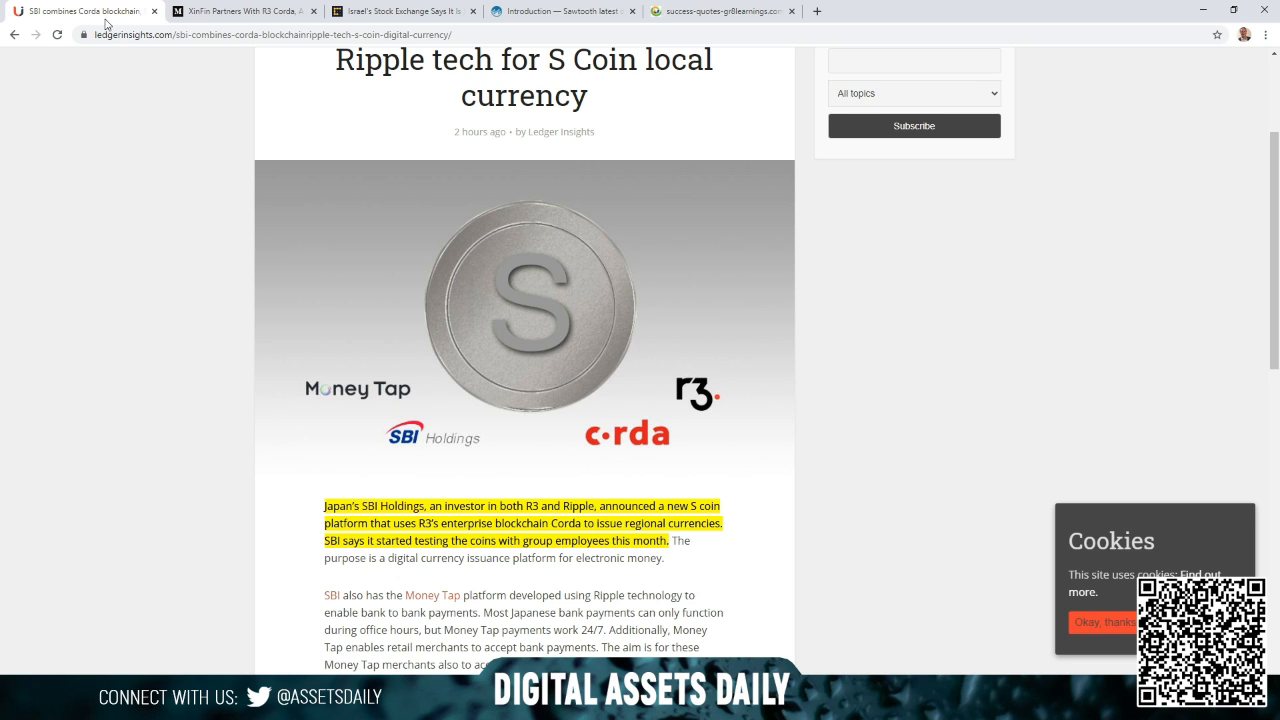
{"action": "scroll", "coordinate": [187, 381], "scroll_direction": "up", "scroll_amount": 2}
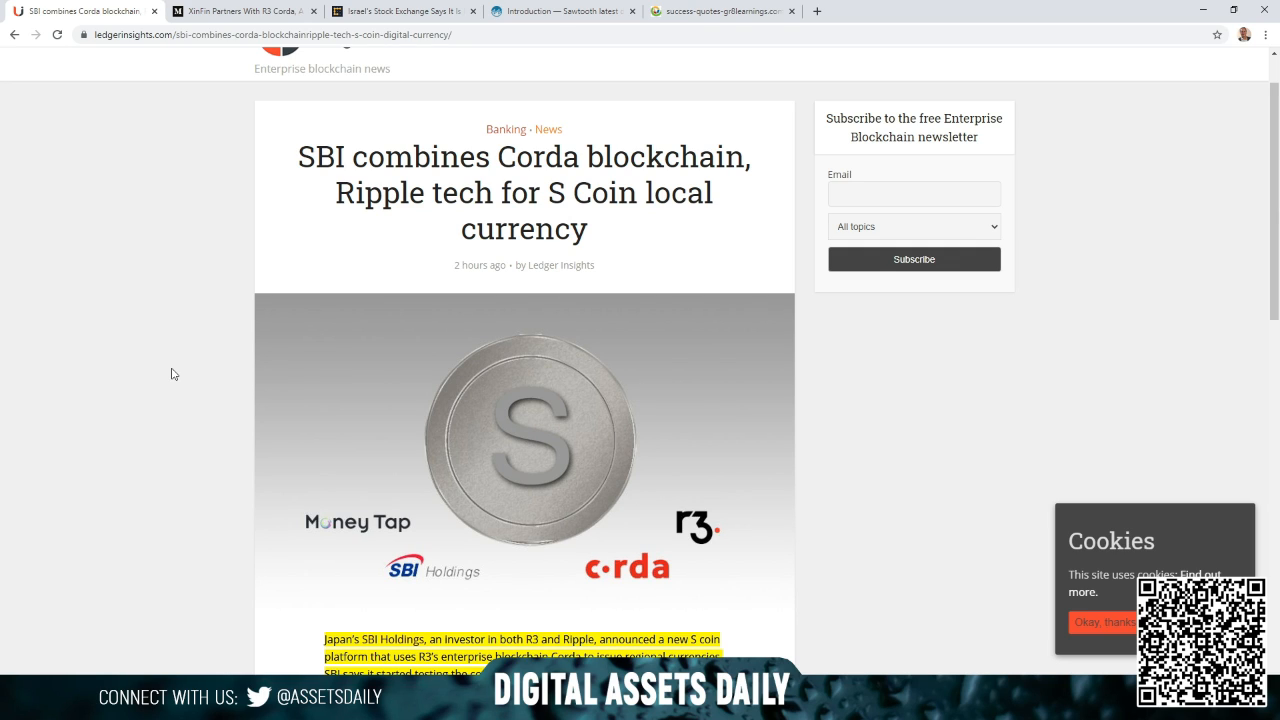
Autoscroll down past the header image into the SBI S coin article's opening paragraphs
{"action": "middle_click", "coordinate": [210, 320]}
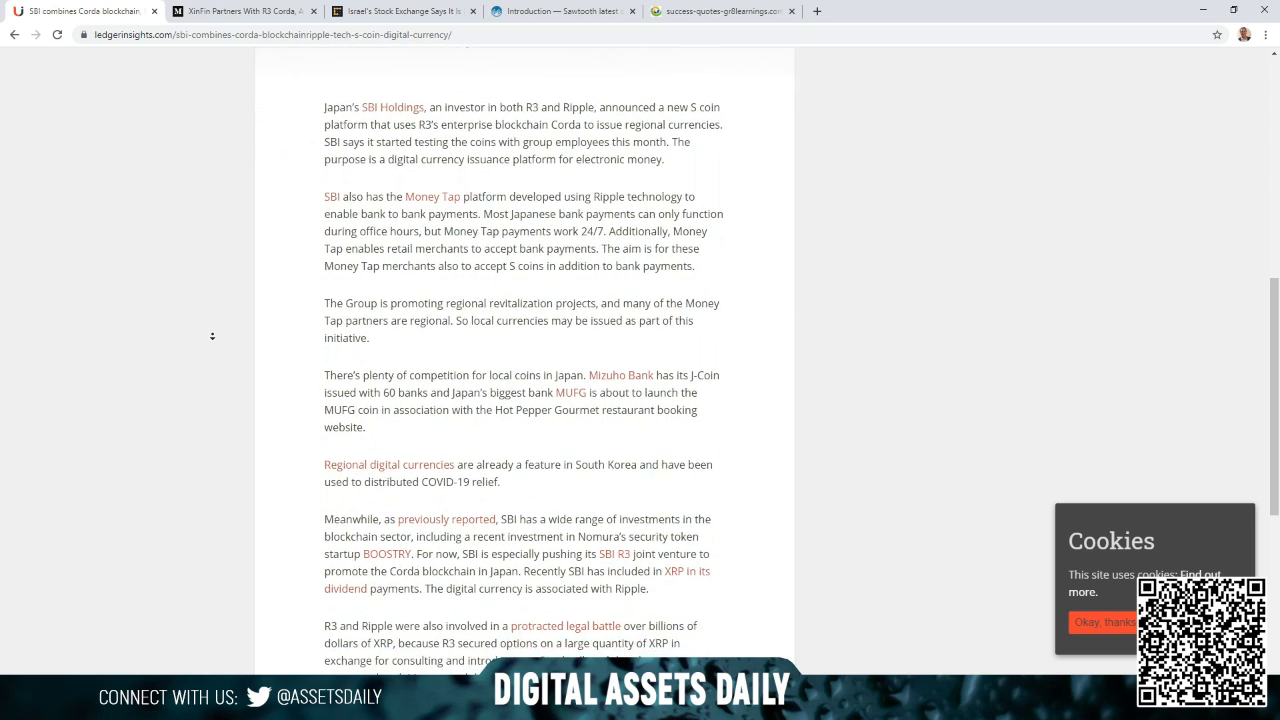
Pause, then resume autoscrolling down to the article's closing R3–Ripple paragraph and tag list
{"action": "middle_click", "coordinate": [212, 338]}
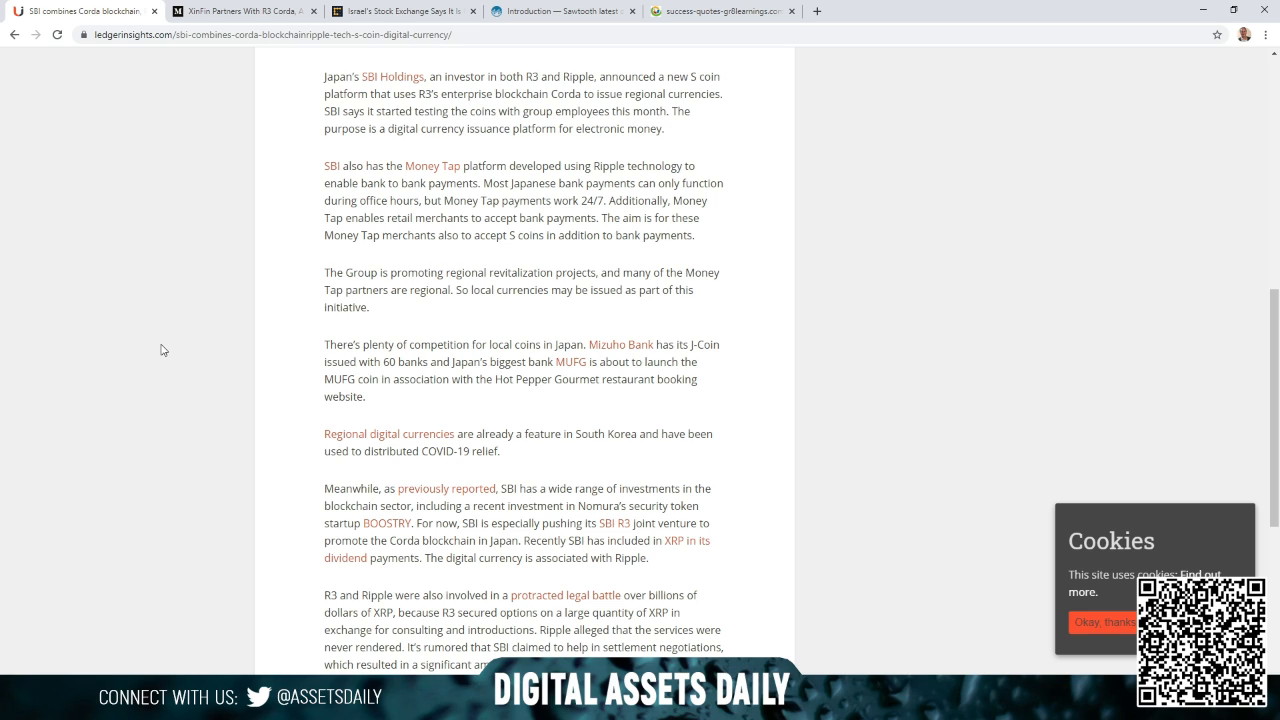
{"action": "middle_click", "coordinate": [257, 362]}
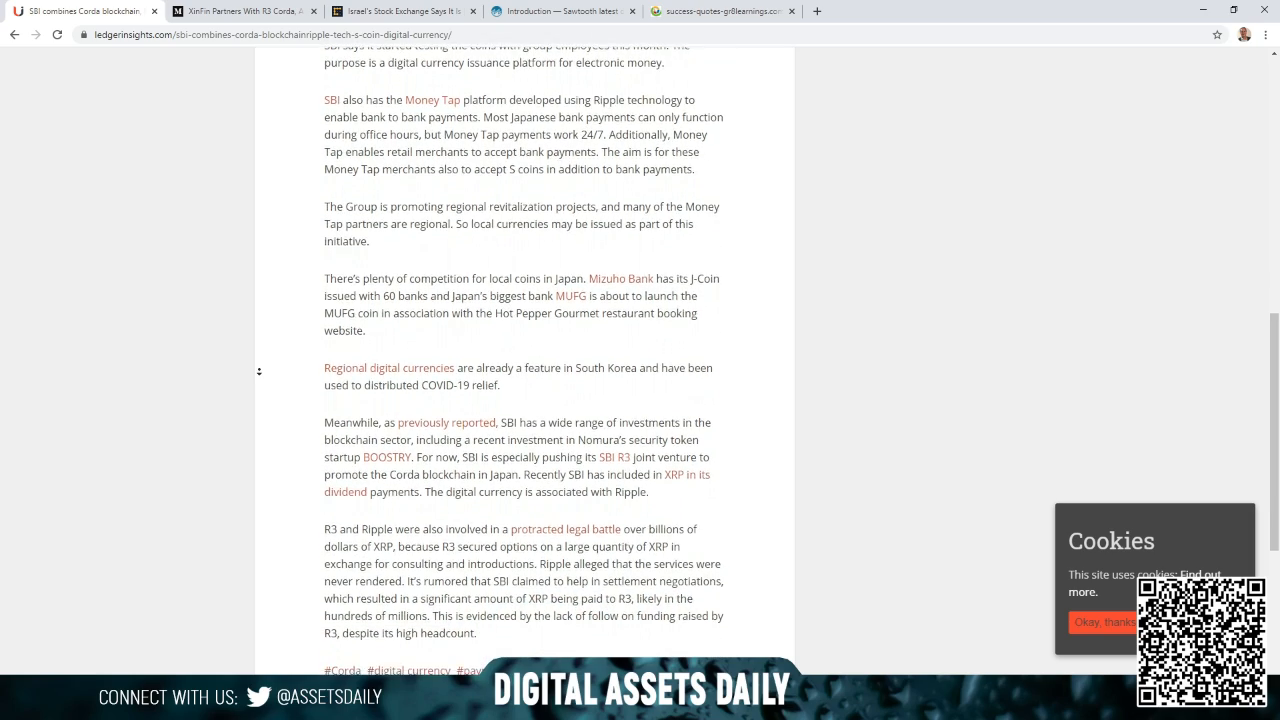
Stop autoscrolling at the article's end, then scroll back up to the S coin header image
{"action": "left_click", "coordinate": [259, 375]}
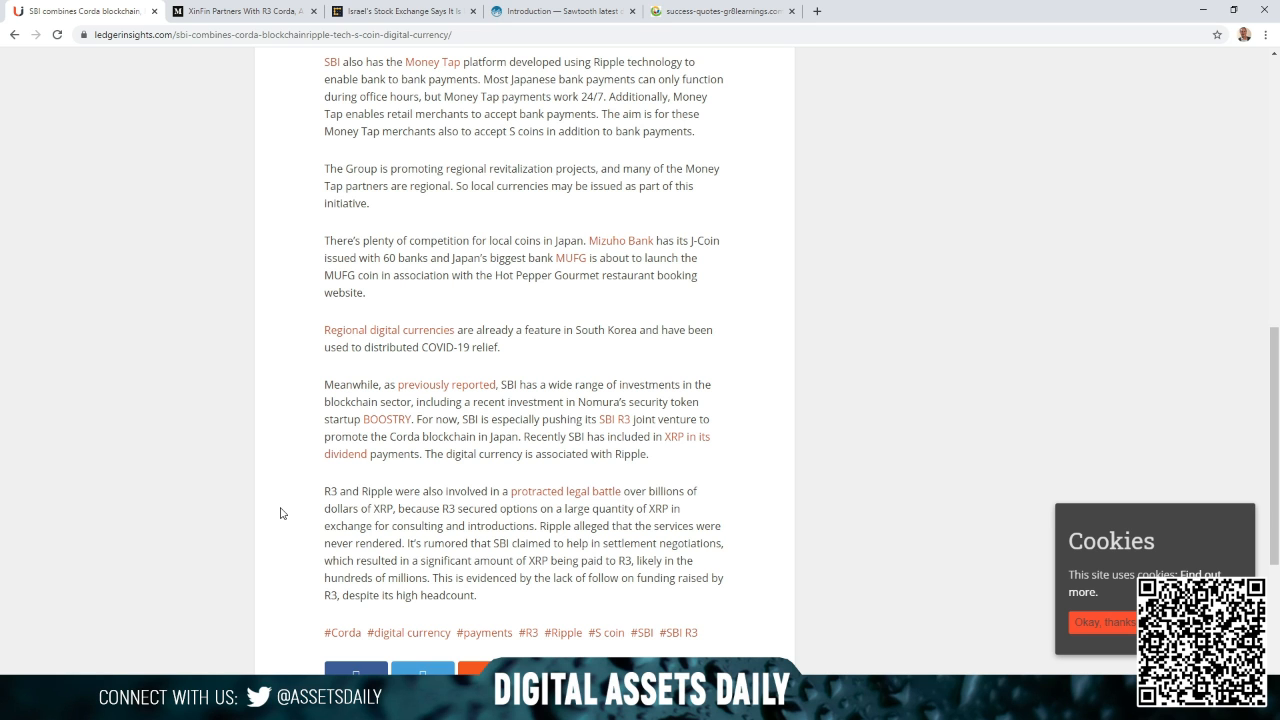
{"action": "scroll", "coordinate": [288, 485], "scroll_direction": "up", "scroll_amount": 5}
{"action": "scroll", "coordinate": [290, 470], "scroll_direction": "up", "scroll_amount": 5}
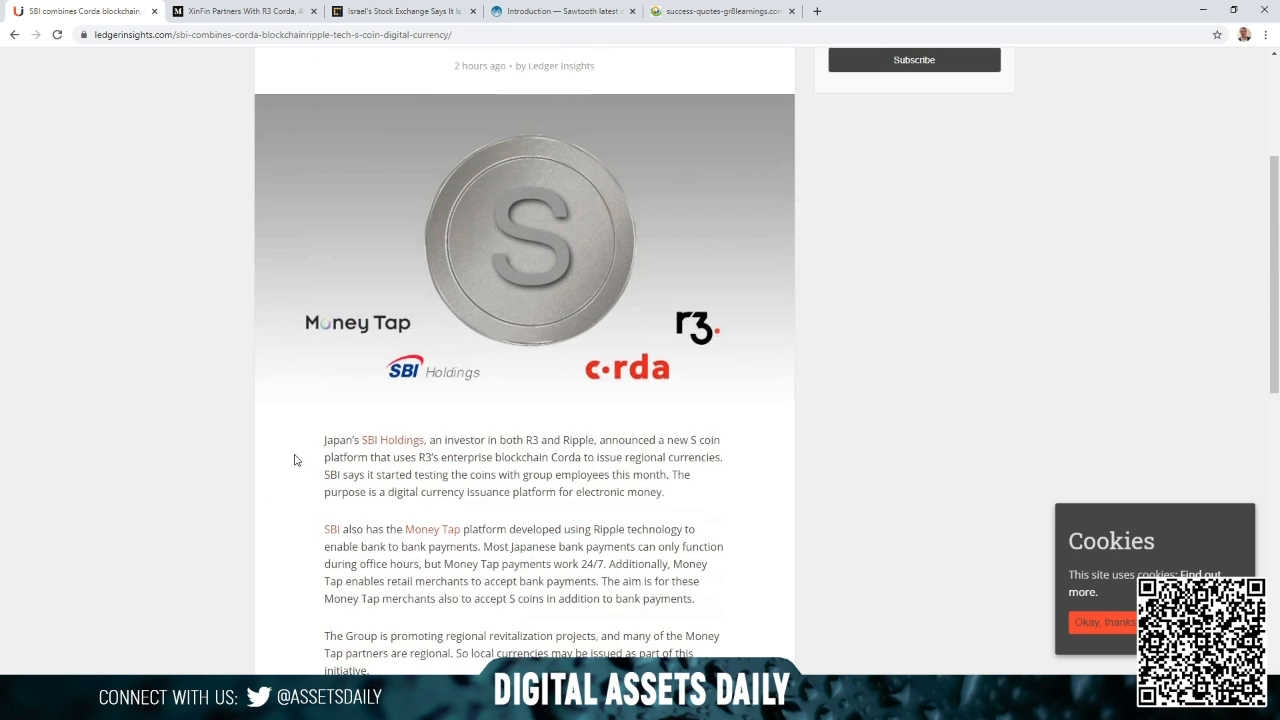
{"action": "scroll", "coordinate": [294, 459], "scroll_direction": "up", "scroll_amount": 5}
{"action": "scroll", "coordinate": [230, 350], "scroll_direction": "up", "scroll_amount": 5}
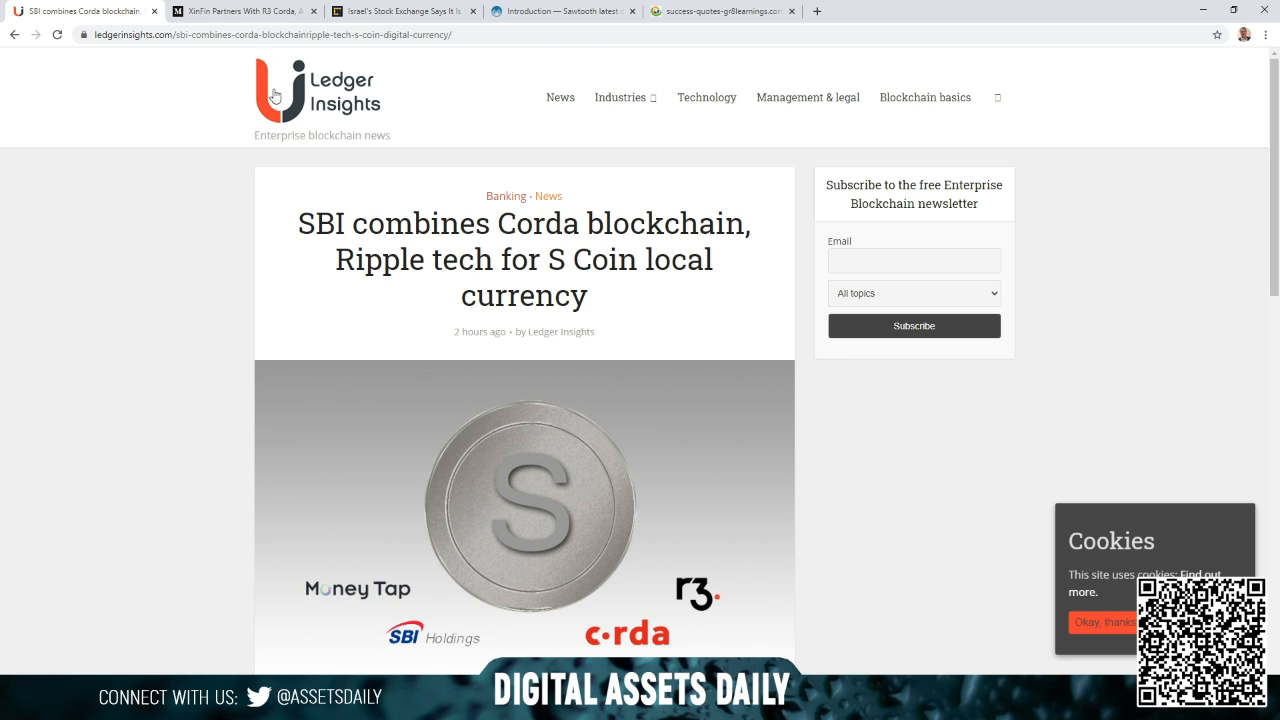
Switch to the Medium tab with the 'XinFin Partners With R3 Corda' article
{"action": "left_click", "coordinate": [247, 11]}
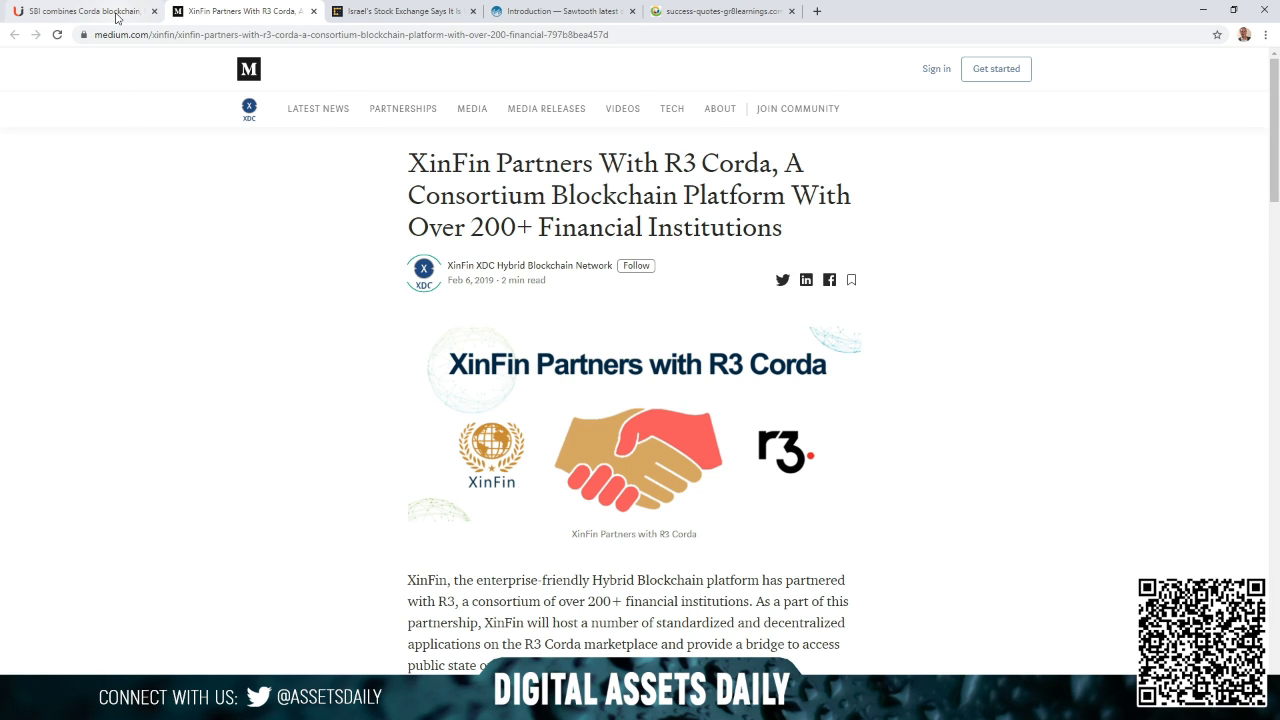
Revisit the SBI and XinFin tabs, then switch to CoinDesk's Israel's Stock Exchange blockchain story
{"action": "left_click", "coordinate": [85, 11]}
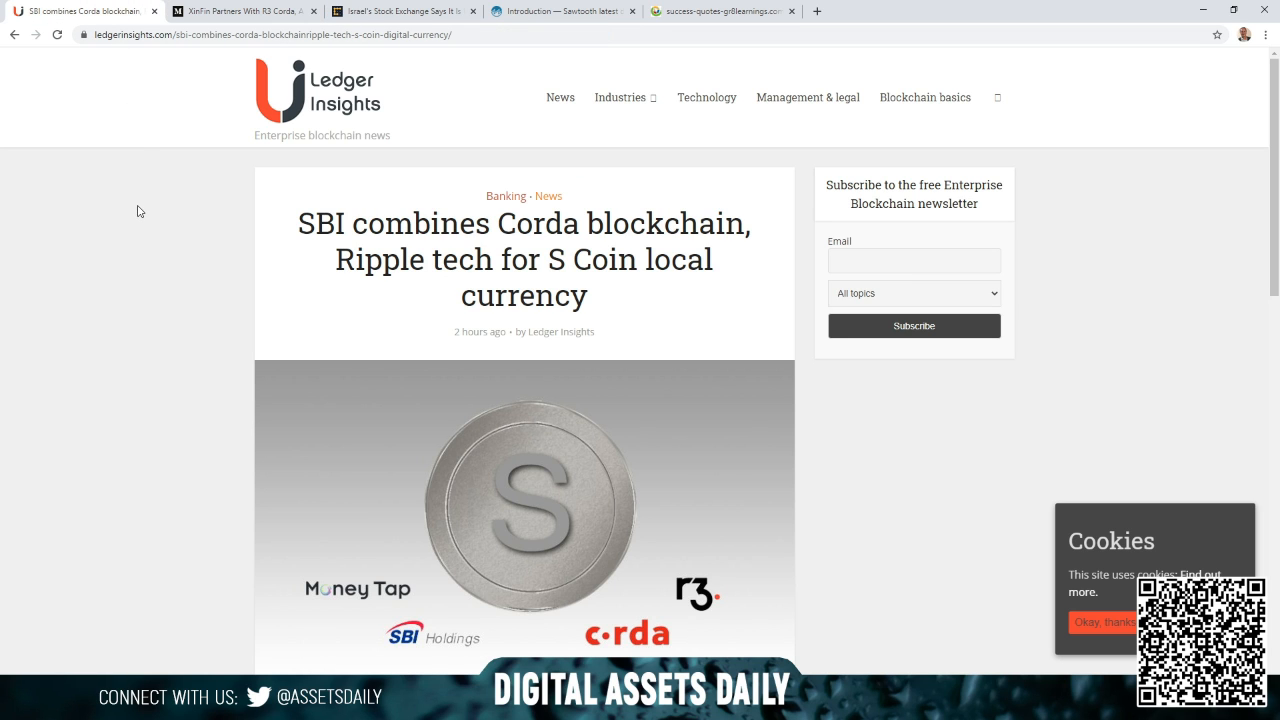
{"action": "left_click", "coordinate": [235, 11]}
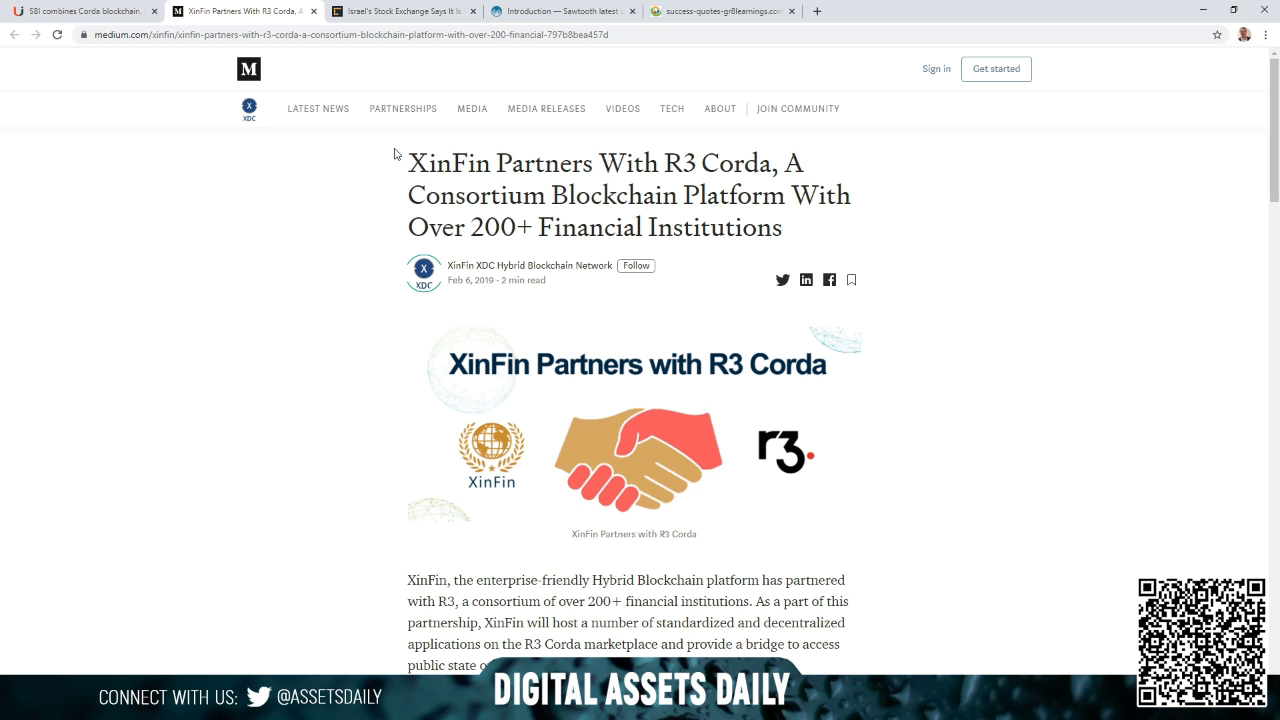
{"action": "left_click", "coordinate": [404, 11]}
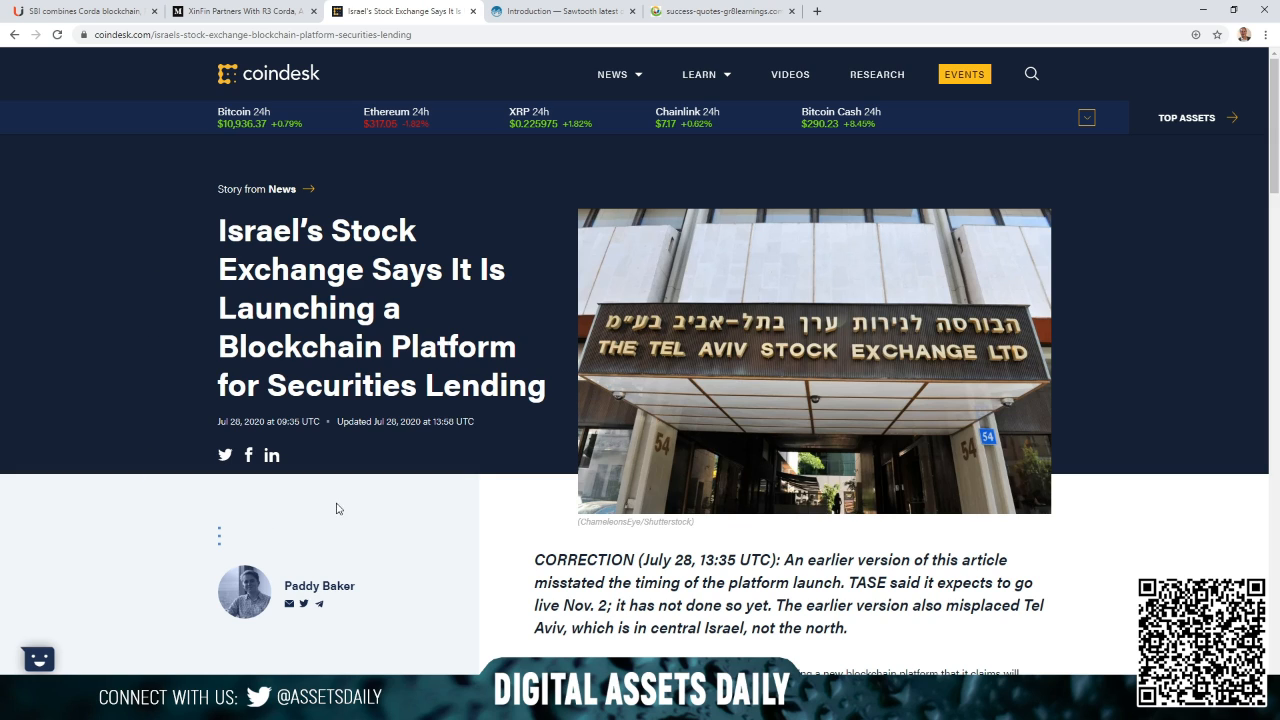
Autoscroll through the CoinDesk TASE securities lending article, then move to the Ledger Insights TASE tab
{"action": "middle_click", "coordinate": [487, 561]}
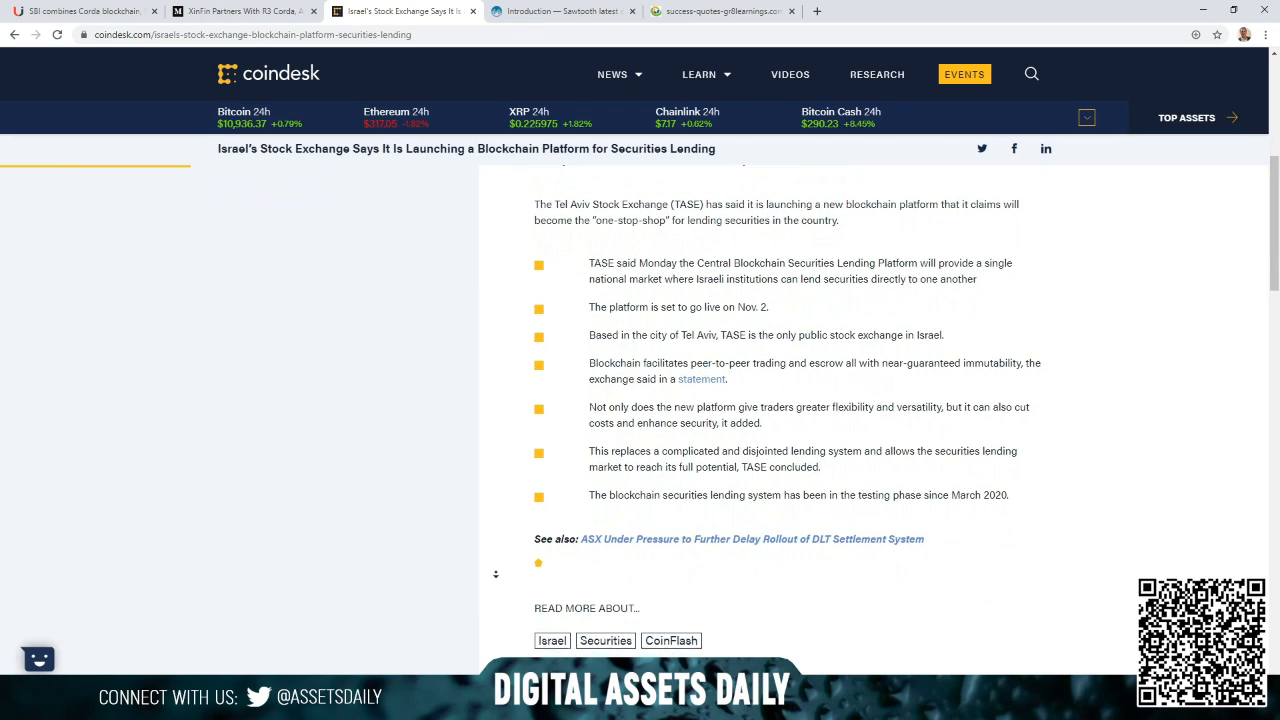
{"action": "left_click", "coordinate": [498, 576]}
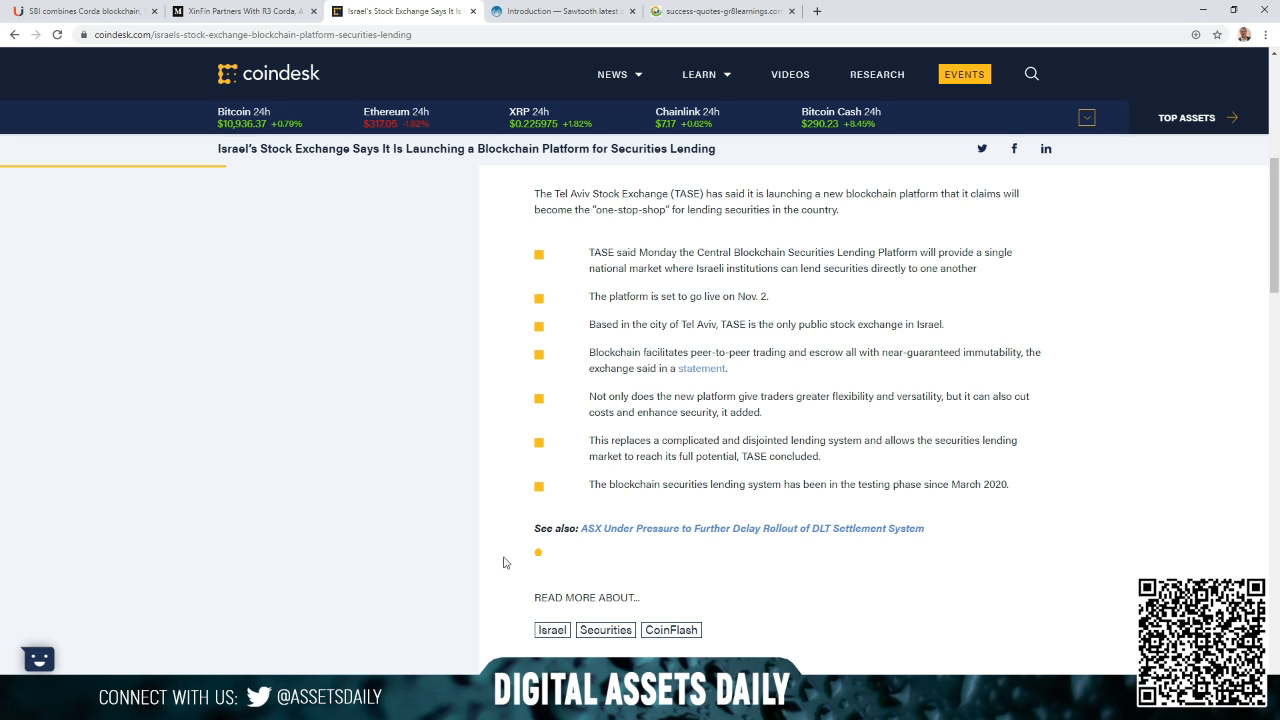
{"action": "scroll", "coordinate": [504, 560], "scroll_direction": "down", "scroll_amount": 3}
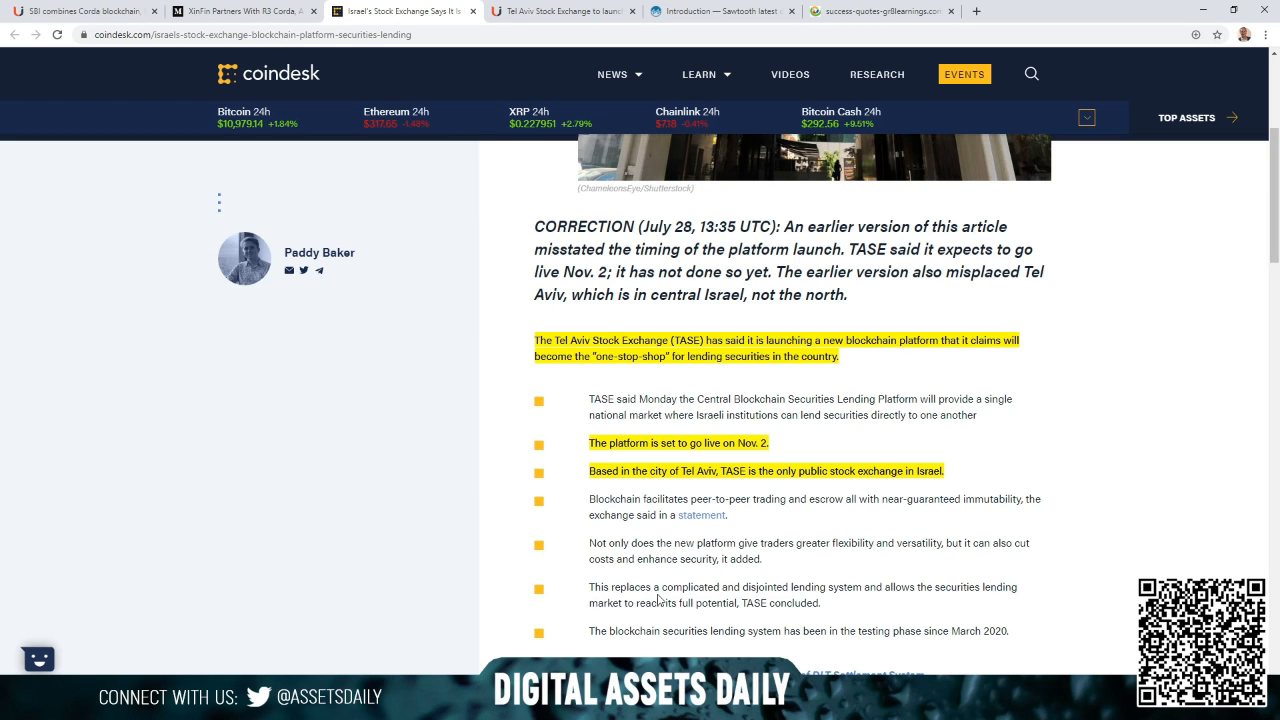
{"action": "key", "text": "ctrl+Tab"}
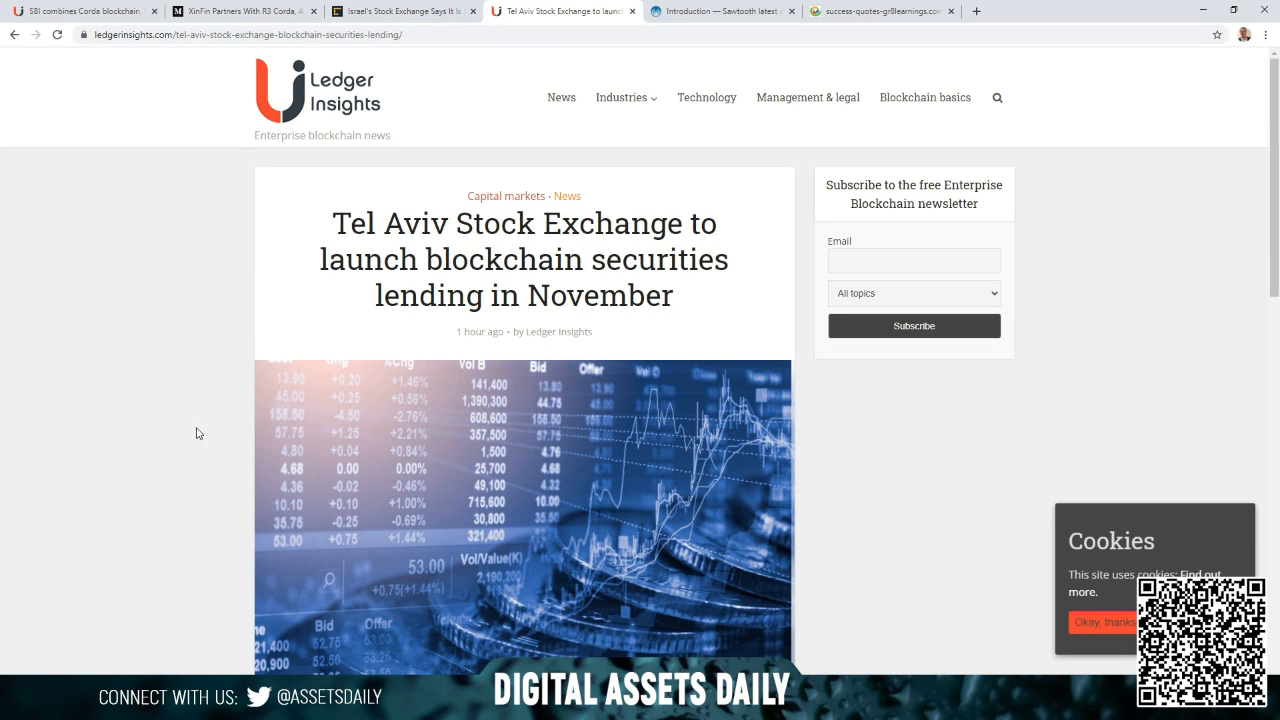
Autoscroll down the Ledger Insights Tel Aviv Stock Exchange article, then switch to the 'Introduction — Sawtooth' docs tab
{"action": "middle_click", "coordinate": [210, 395]}
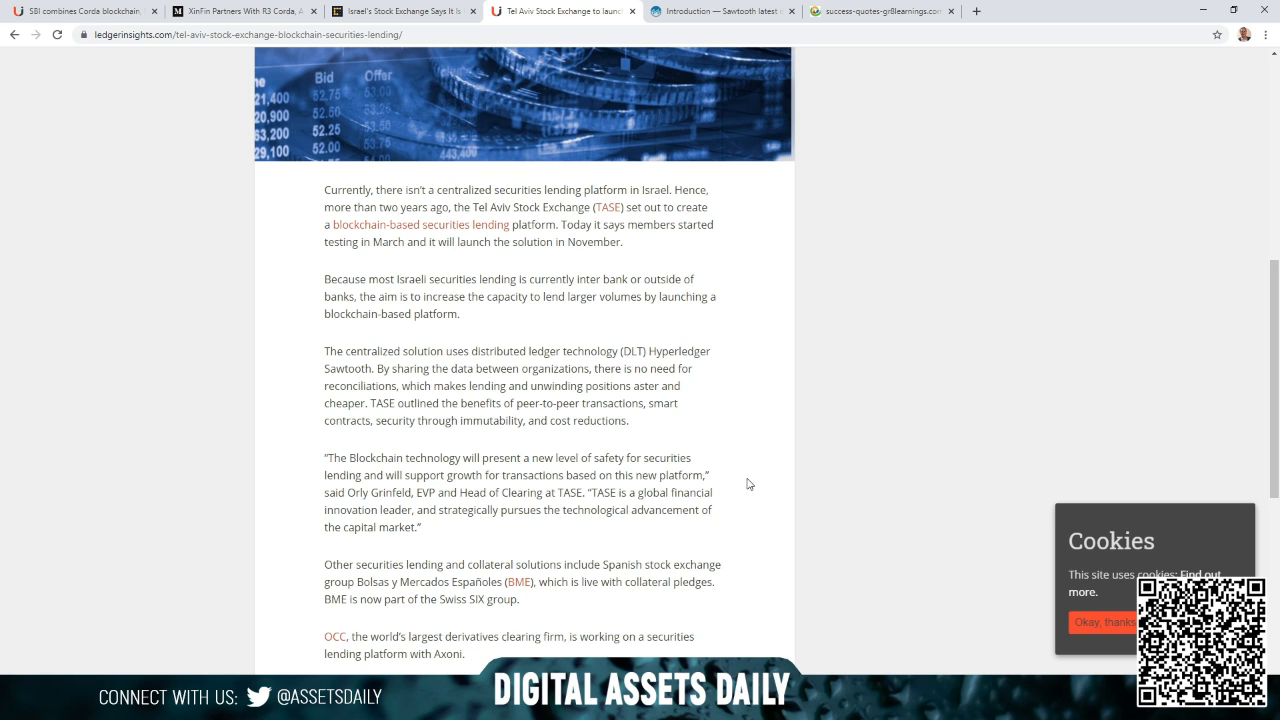
{"action": "left_click", "coordinate": [700, 11]}
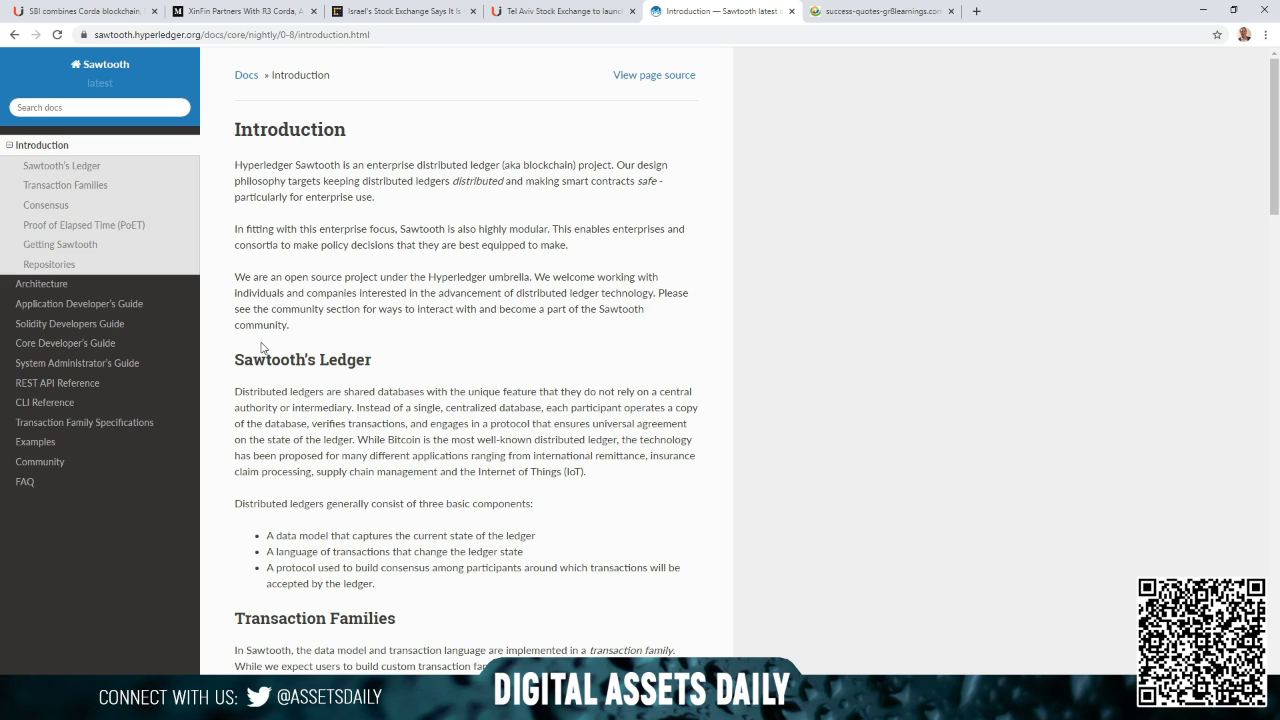
{"action": "middle_click", "coordinate": [739, 393]}
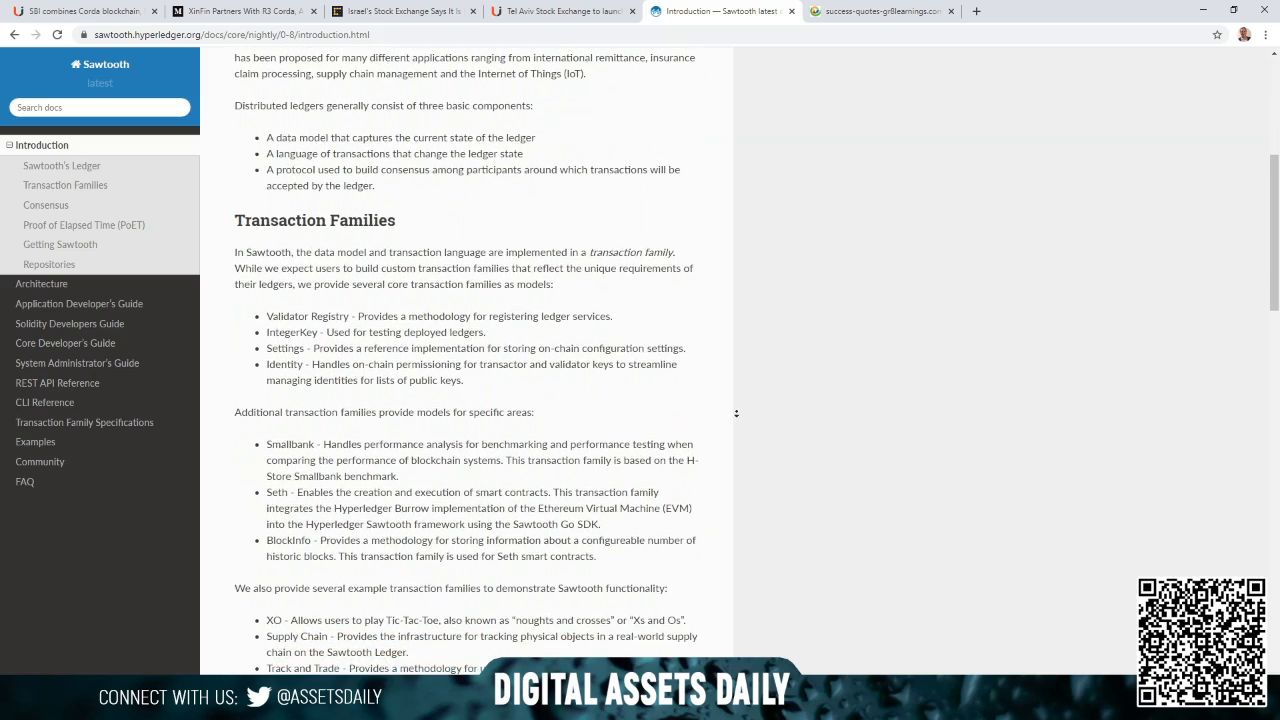
{"action": "left_click", "coordinate": [320, 272]}
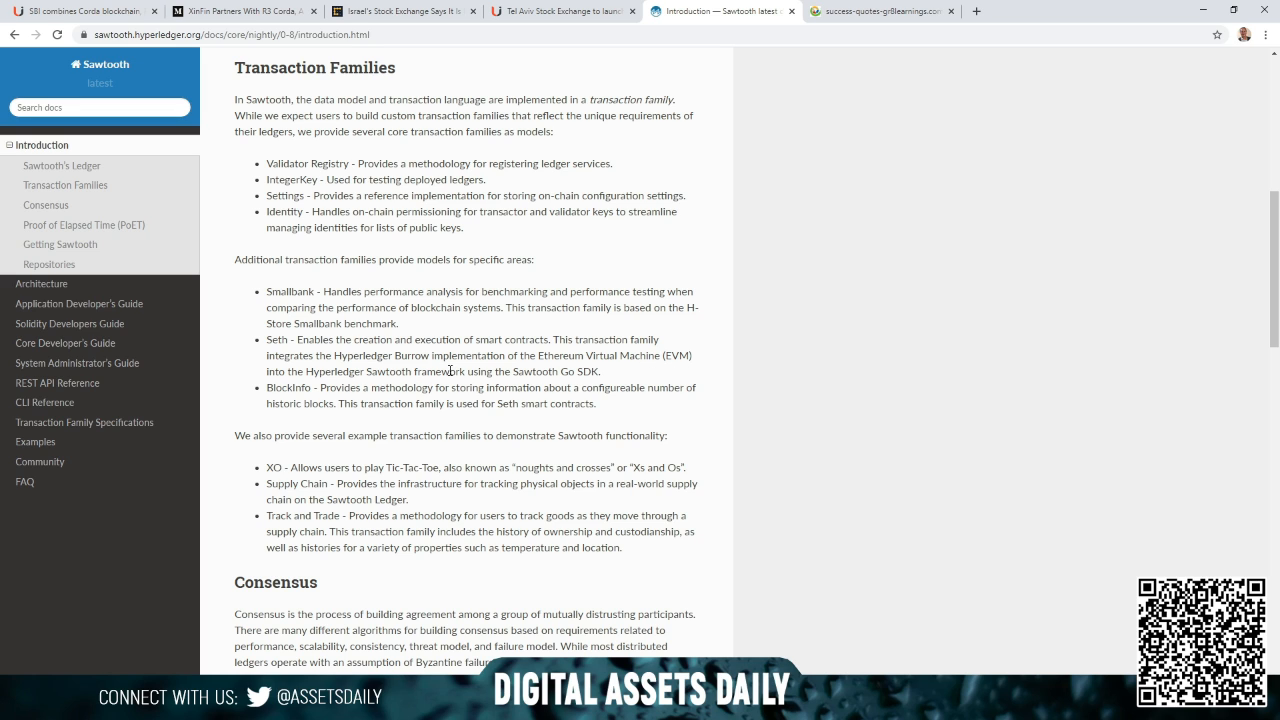
{"action": "middle_click", "coordinate": [748, 429]}
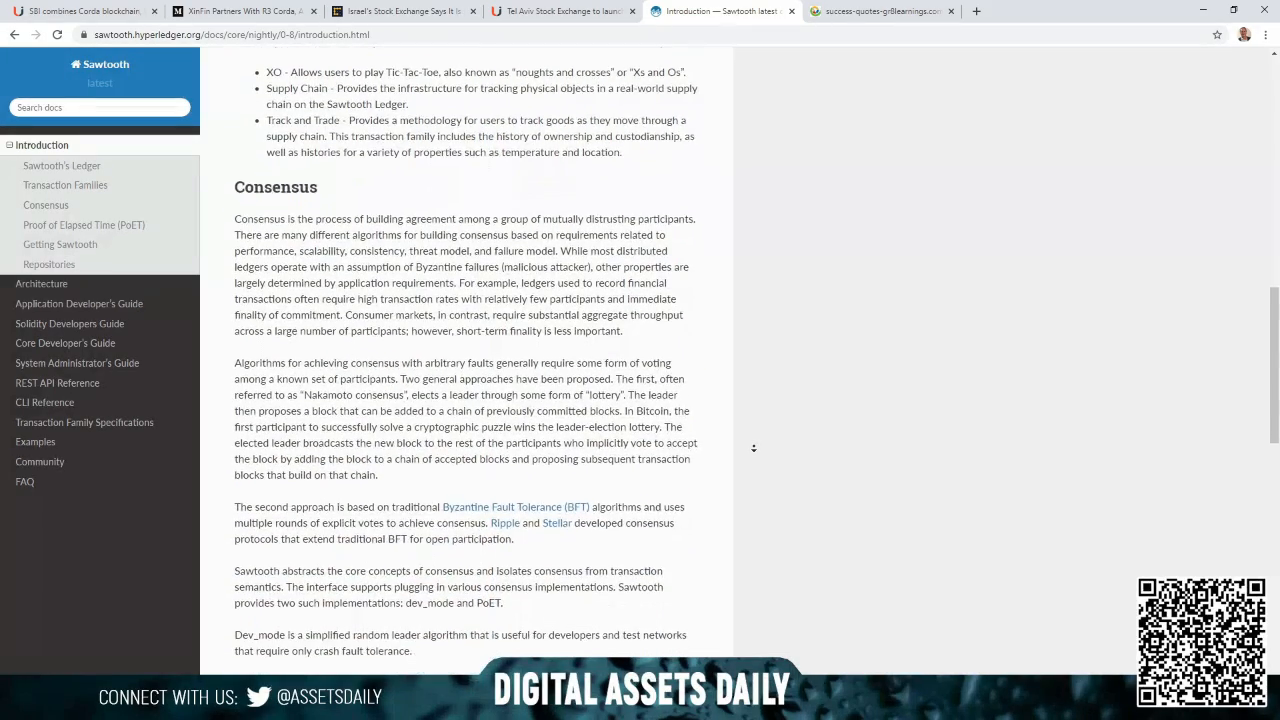
{"action": "left_click", "coordinate": [755, 450]}
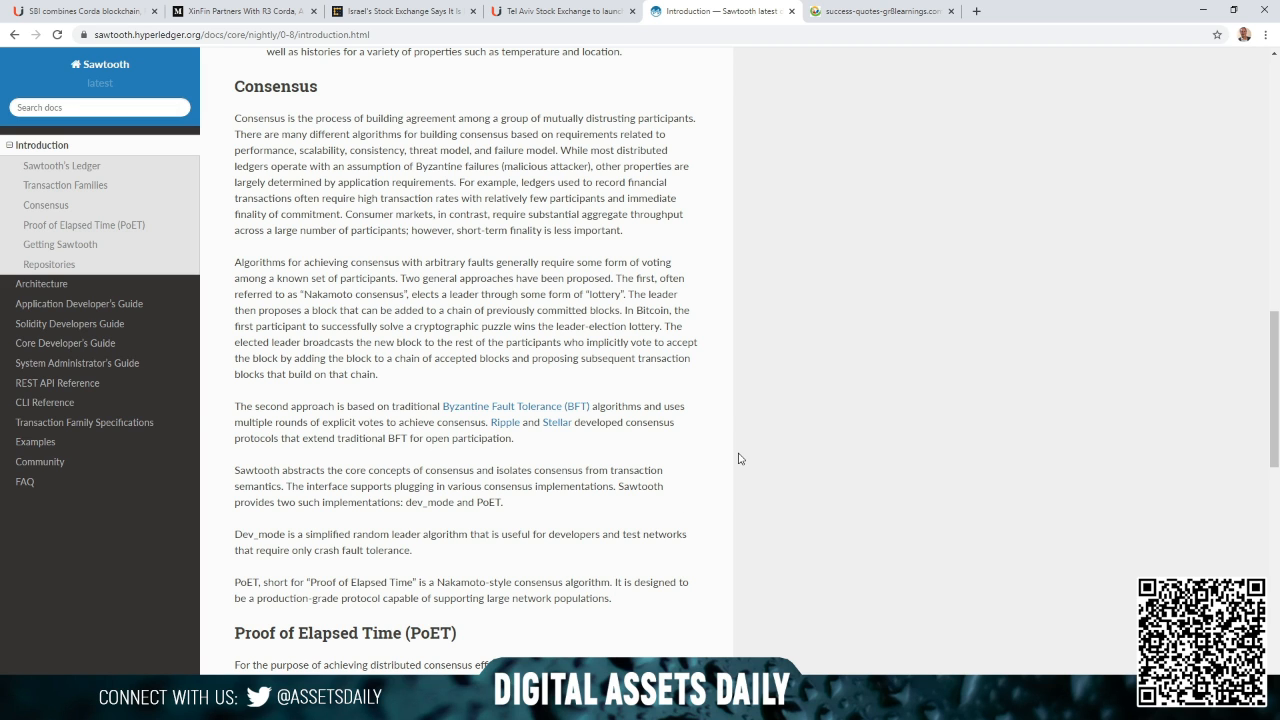
{"action": "scroll", "coordinate": [740, 459], "scroll_direction": "up", "scroll_amount": 10}
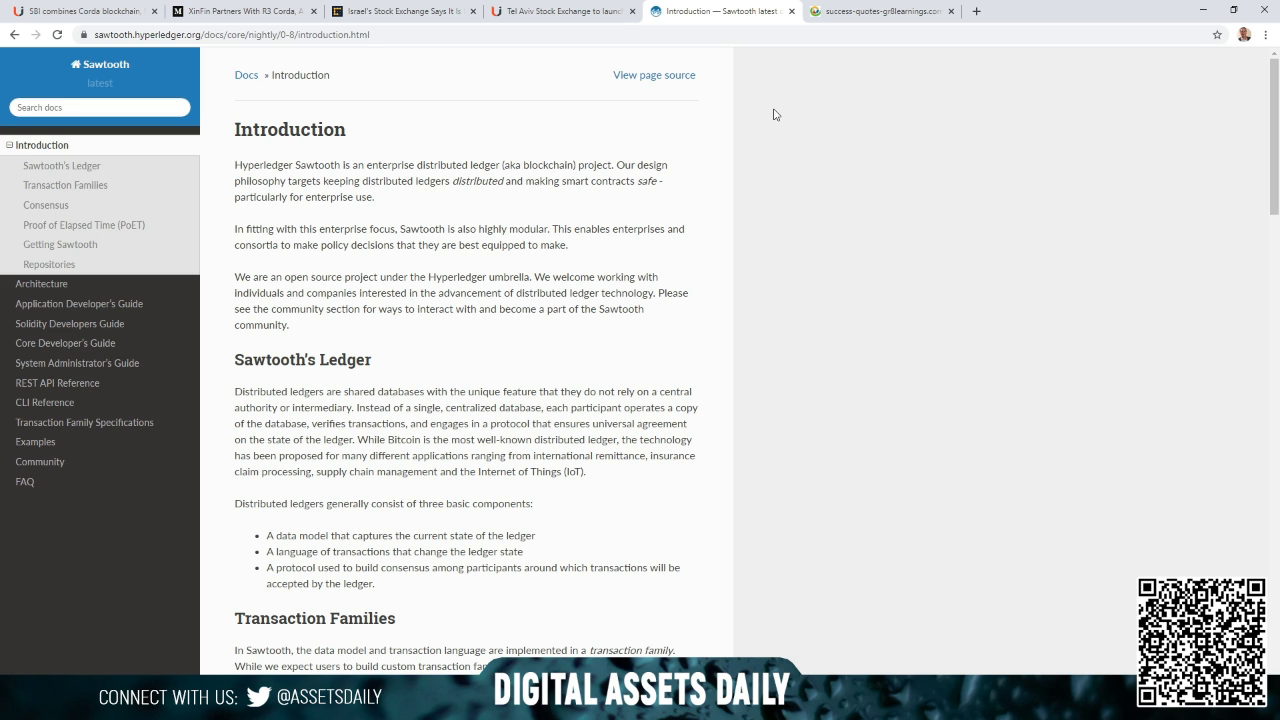
Switch to the gr8learnings success-quote image tab about inspiring others
{"action": "left_click", "coordinate": [854, 18]}
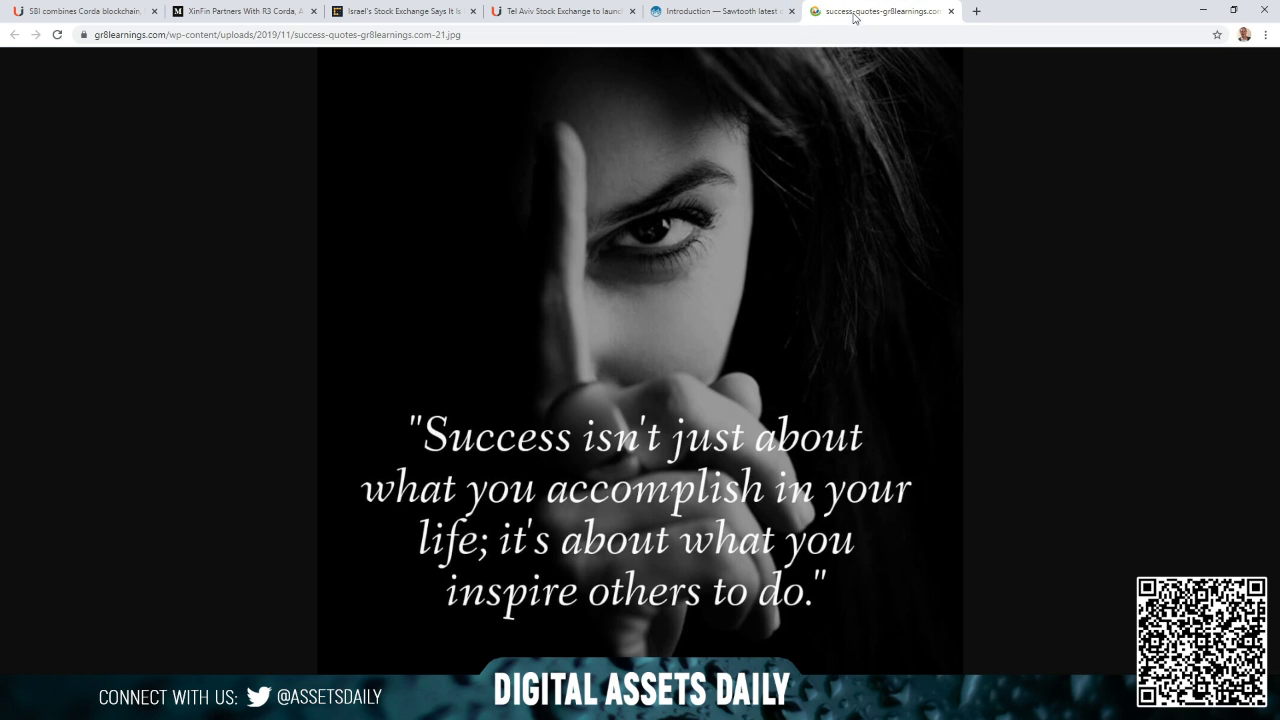